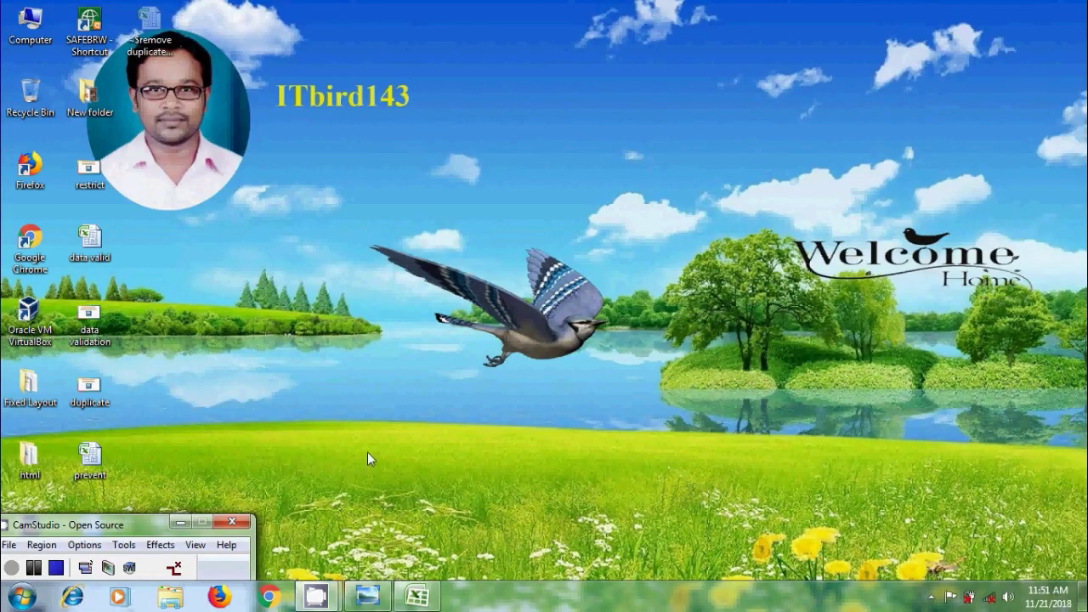
Restore the Photo Viewer window showing the 'Removing Duplicate Values' Excel 2007 title slide
{"action": "left_click", "coordinate": [367, 595]}
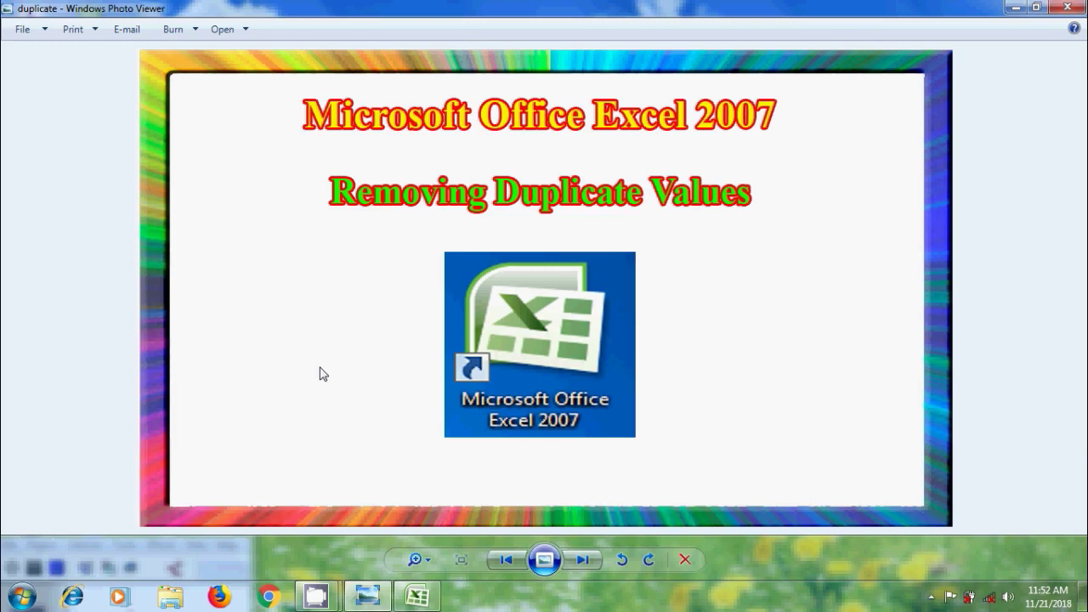
Switch to the Excel sales workbook and select the table range A1:D20
{"action": "left_click", "coordinate": [416, 595]}
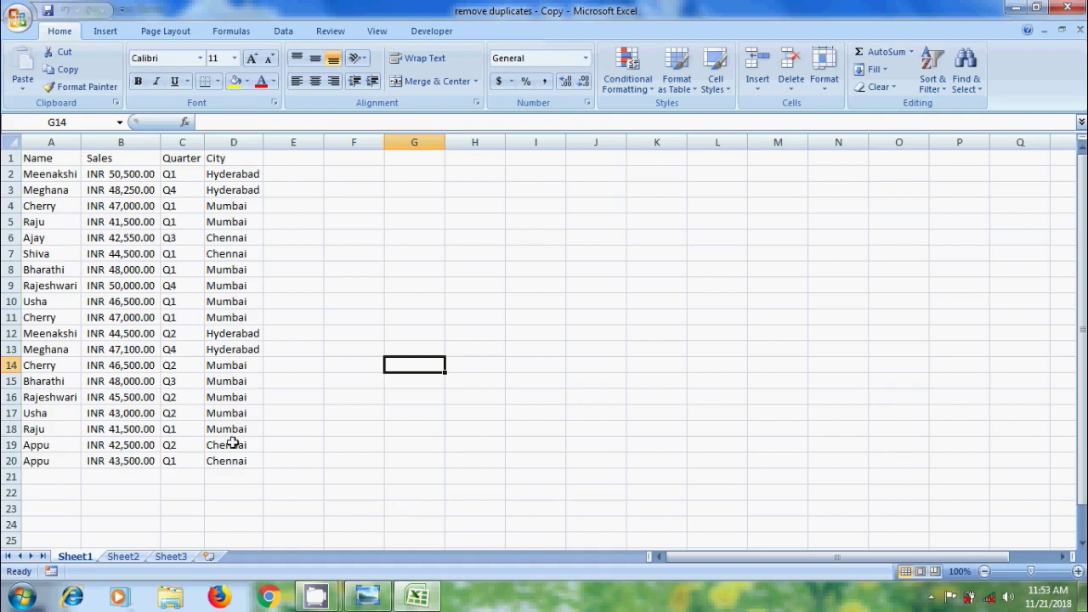
{"action": "mouse_move", "coordinate": [50, 159]}
{"action": "left_mouse_down"}
{"action": "mouse_move", "coordinate": [124, 256]}
{"action": "mouse_move", "coordinate": [234, 459]}
{"action": "left_mouse_up"}
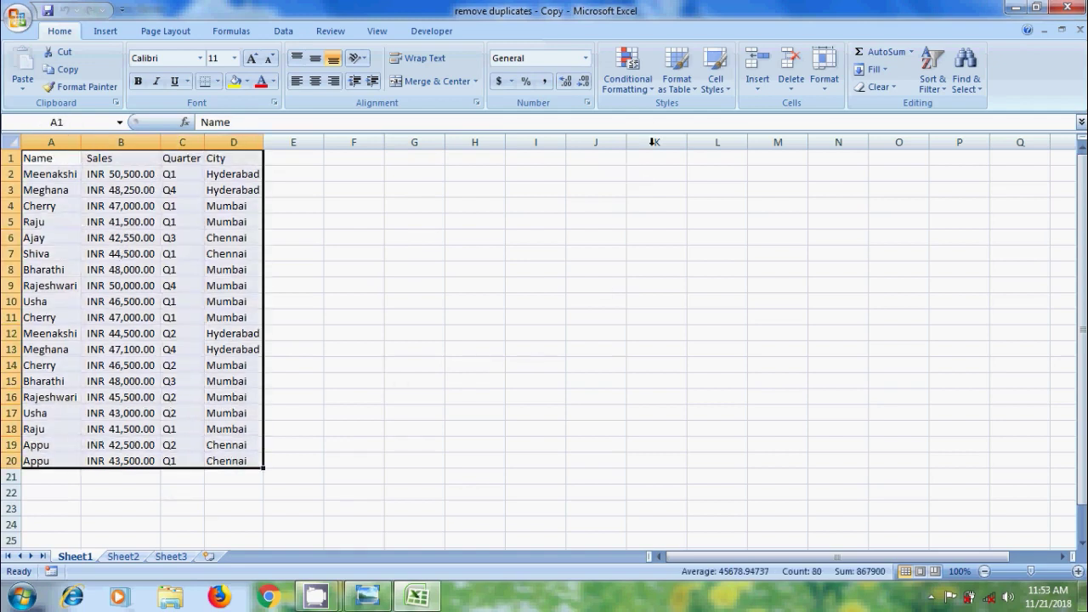
Apply a Duplicate Values rule with Green Fill and Dark Green Text to the table
{"action": "left_click", "coordinate": [654, 94]}
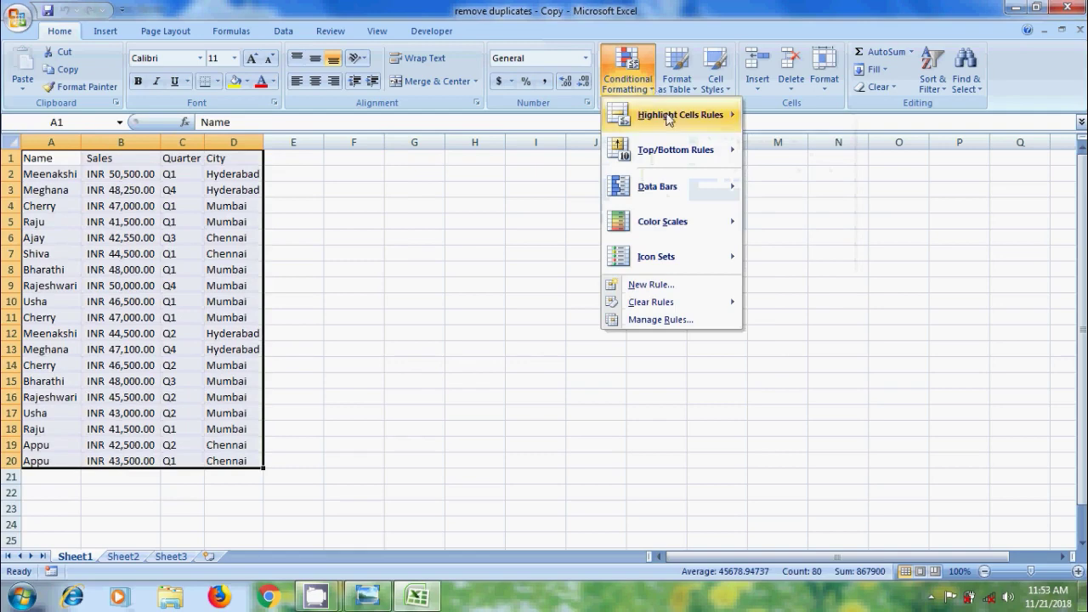
{"action": "mouse_move", "coordinate": [679, 115]}
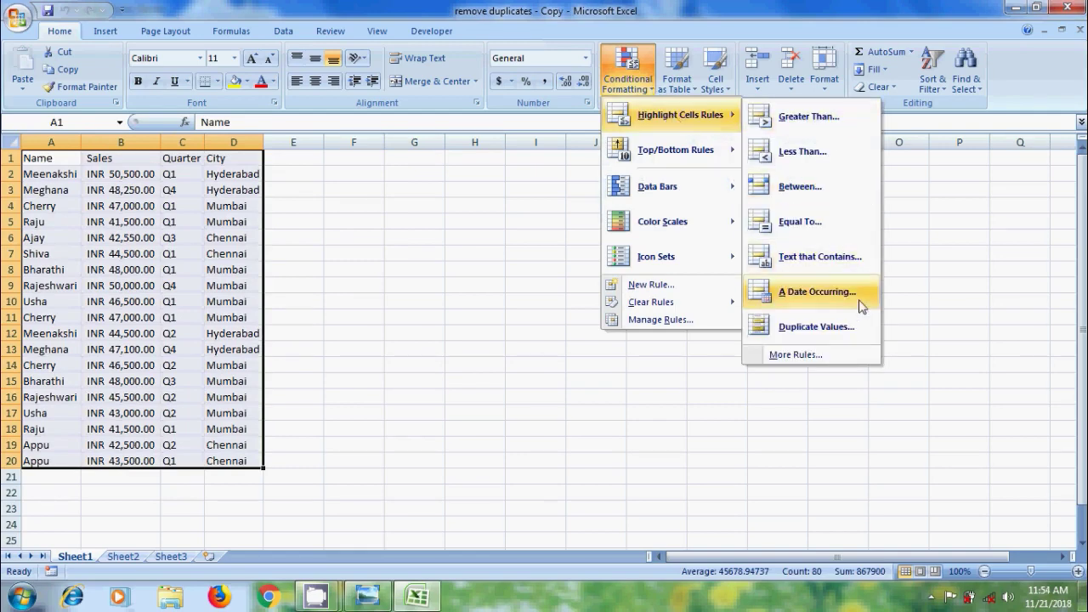
{"action": "left_click", "coordinate": [852, 324]}
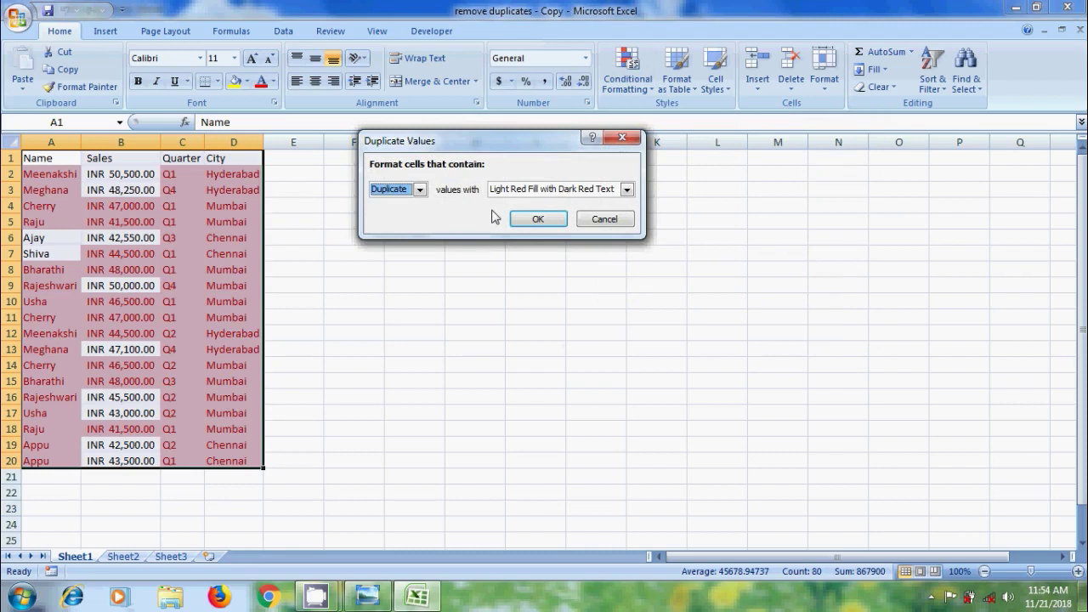
{"action": "left_click", "coordinate": [627, 189]}
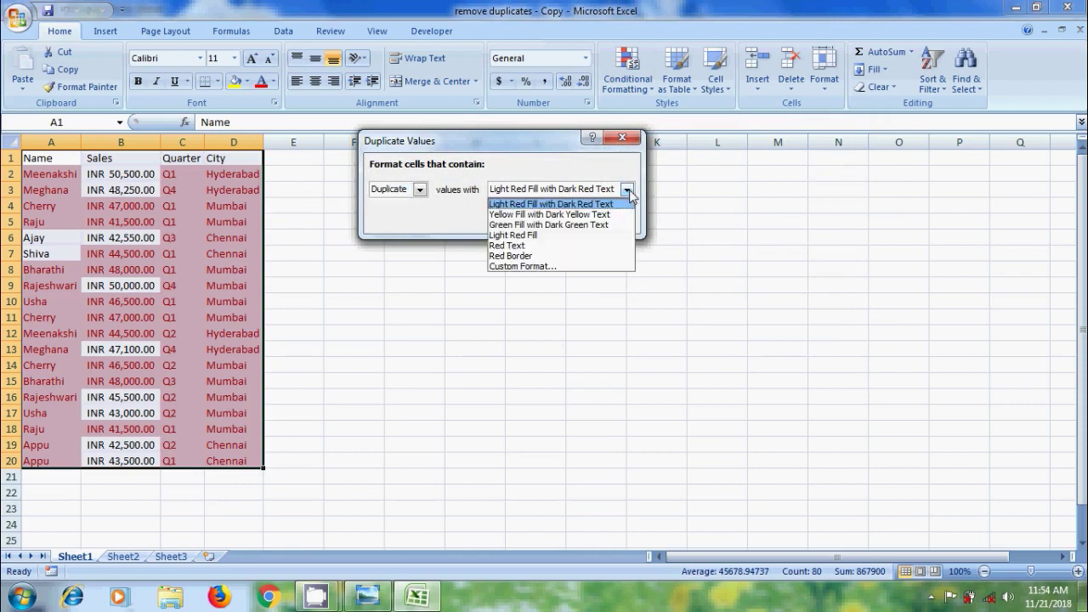
{"action": "left_click", "coordinate": [608, 214]}
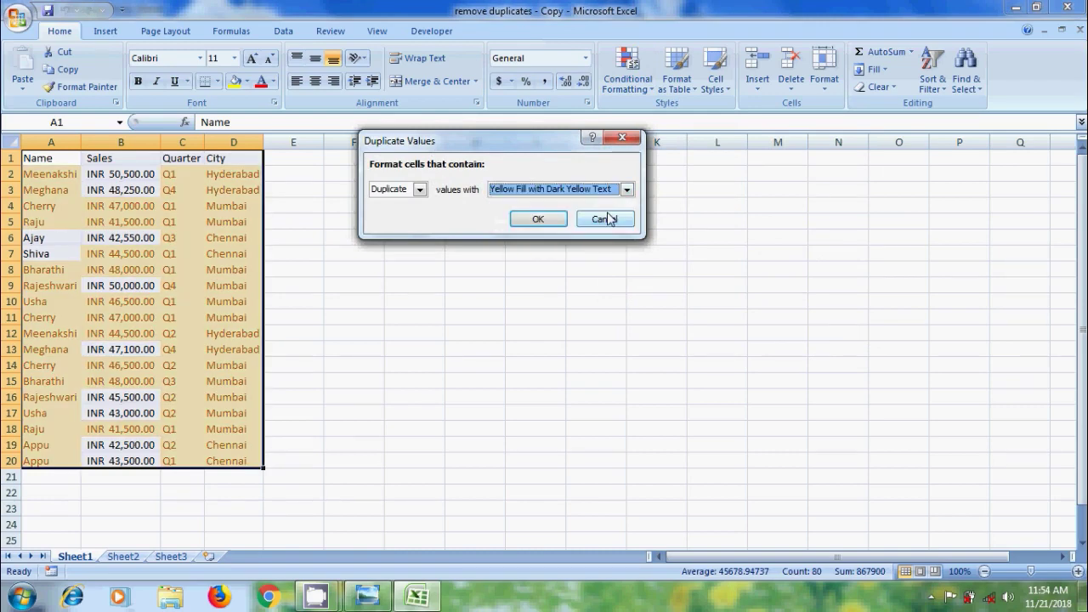
{"action": "left_click", "coordinate": [627, 192]}
{"action": "left_click", "coordinate": [610, 225]}
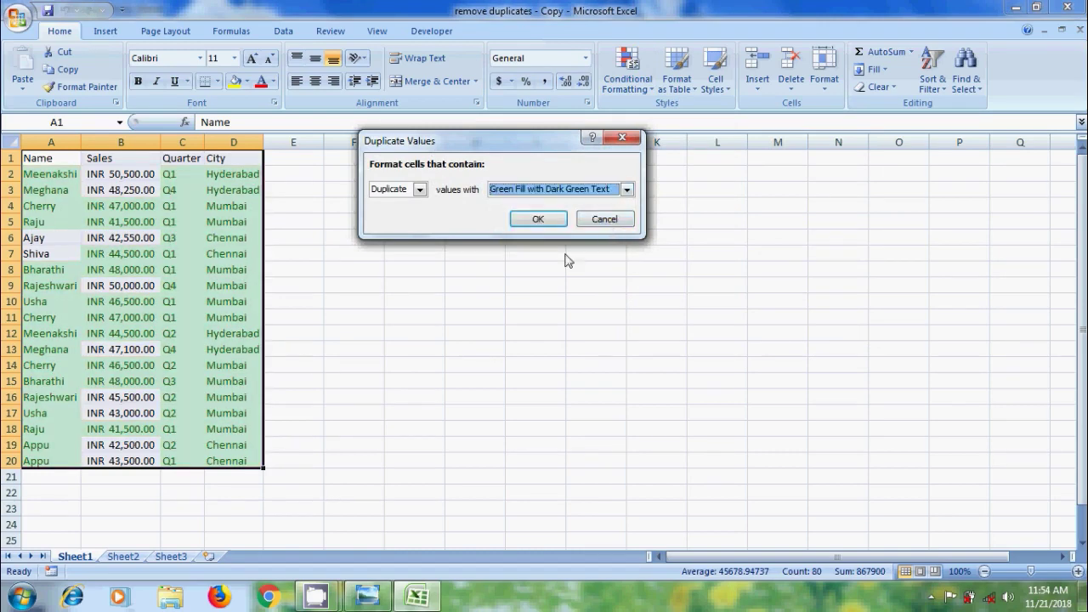
{"action": "left_click", "coordinate": [547, 222]}
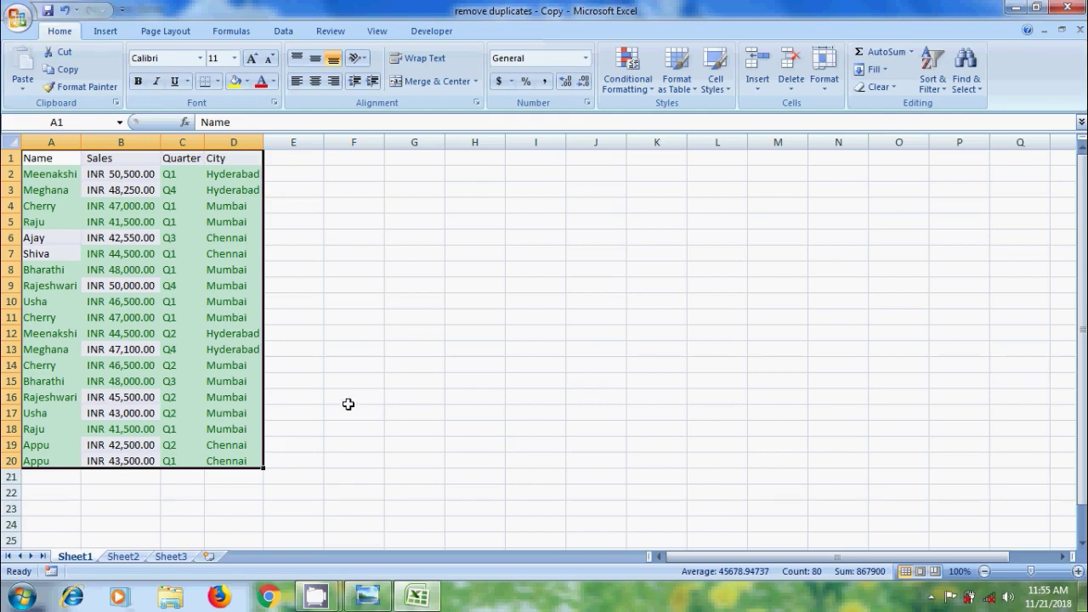
Remove duplicates comparing Name only, deleting nine rows and leaving ten unique names
{"action": "left_click", "coordinate": [284, 33]}
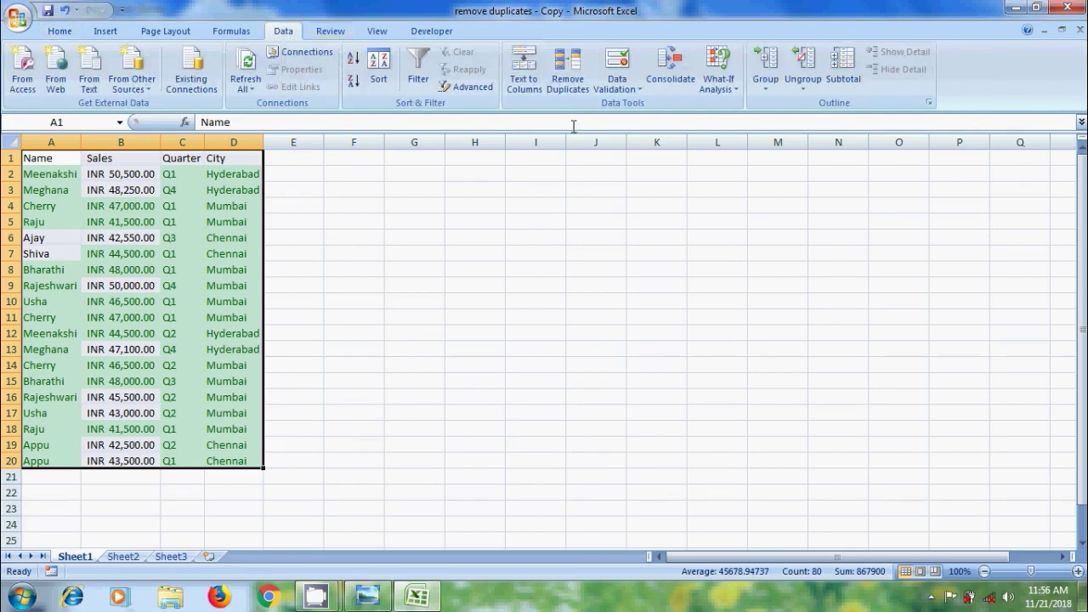
{"action": "left_click", "coordinate": [576, 80]}
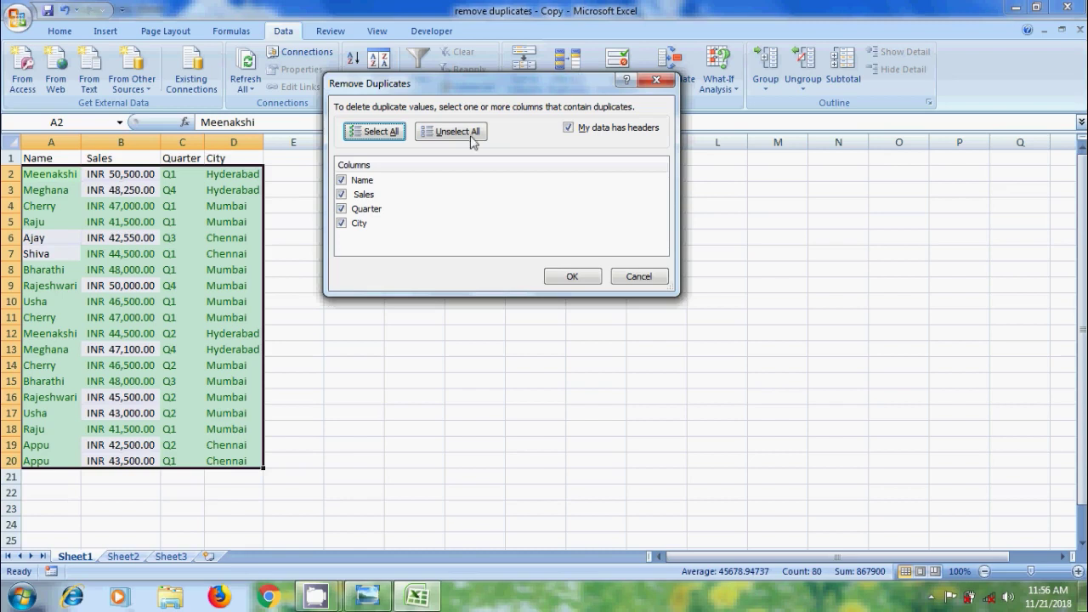
{"action": "left_click", "coordinate": [341, 194]}
{"action": "left_click", "coordinate": [342, 209]}
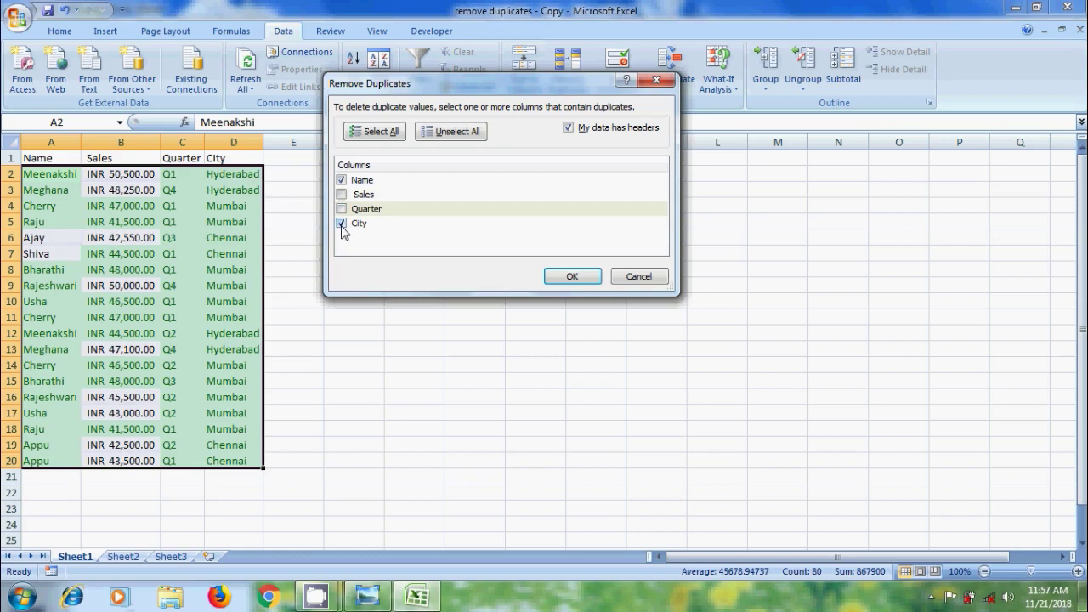
{"action": "left_click", "coordinate": [581, 280]}
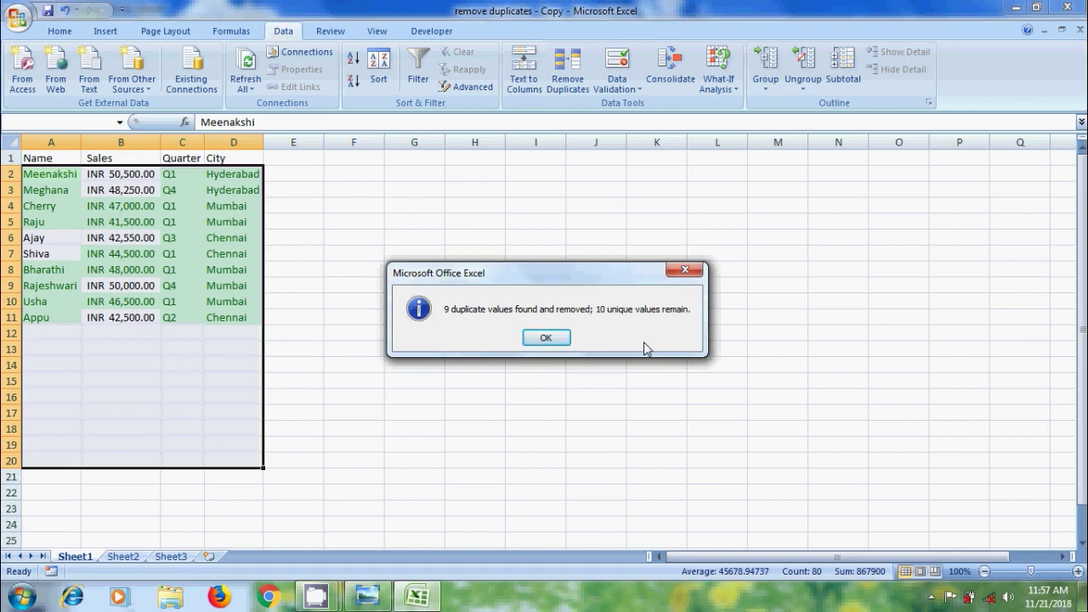
{"action": "left_click", "coordinate": [524, 340]}
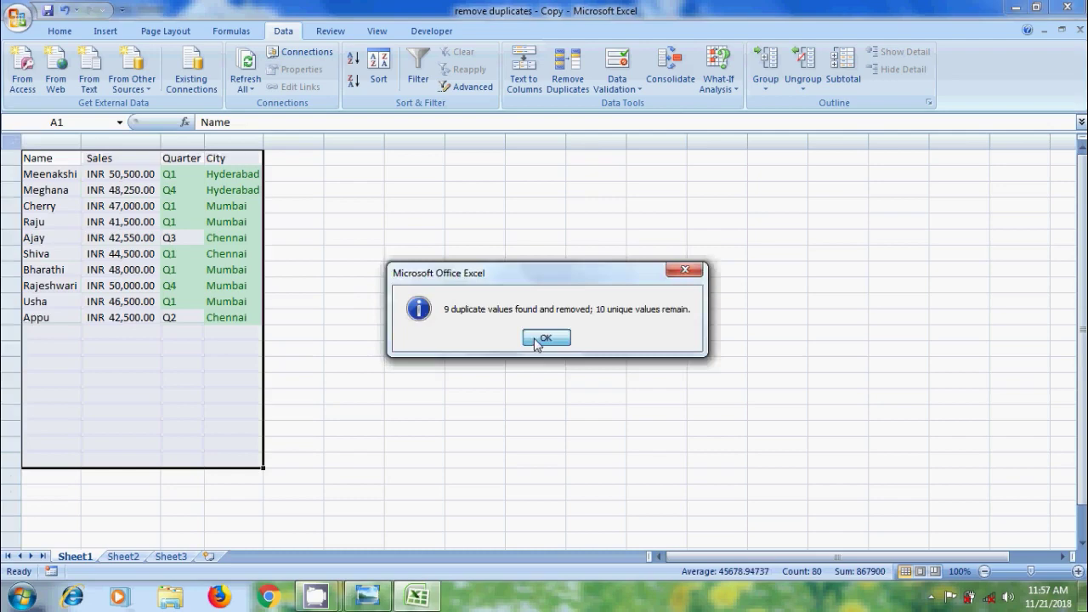
Undo, then remove duplicates on Name and Sales, deleting three rows to leave 16
{"action": "left_click", "coordinate": [67, 11]}
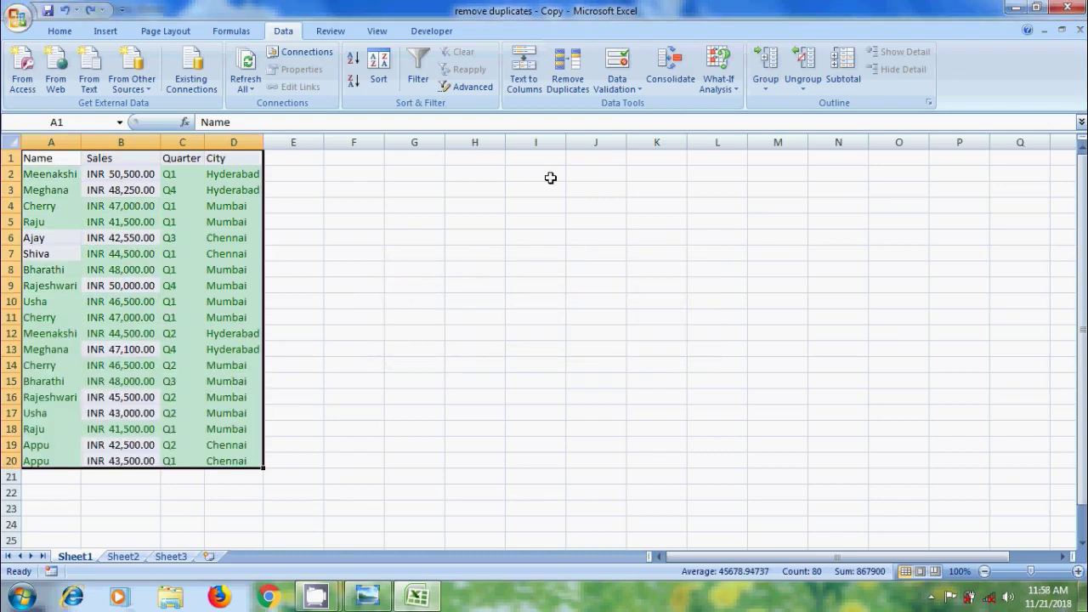
{"action": "left_click", "coordinate": [567, 83]}
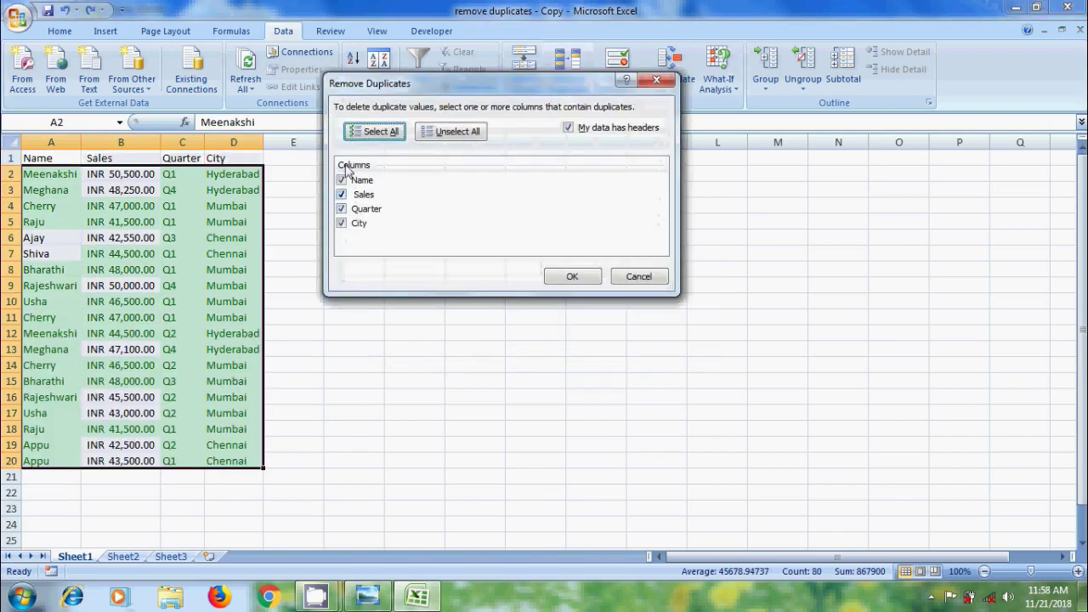
{"action": "left_click", "coordinate": [342, 208]}
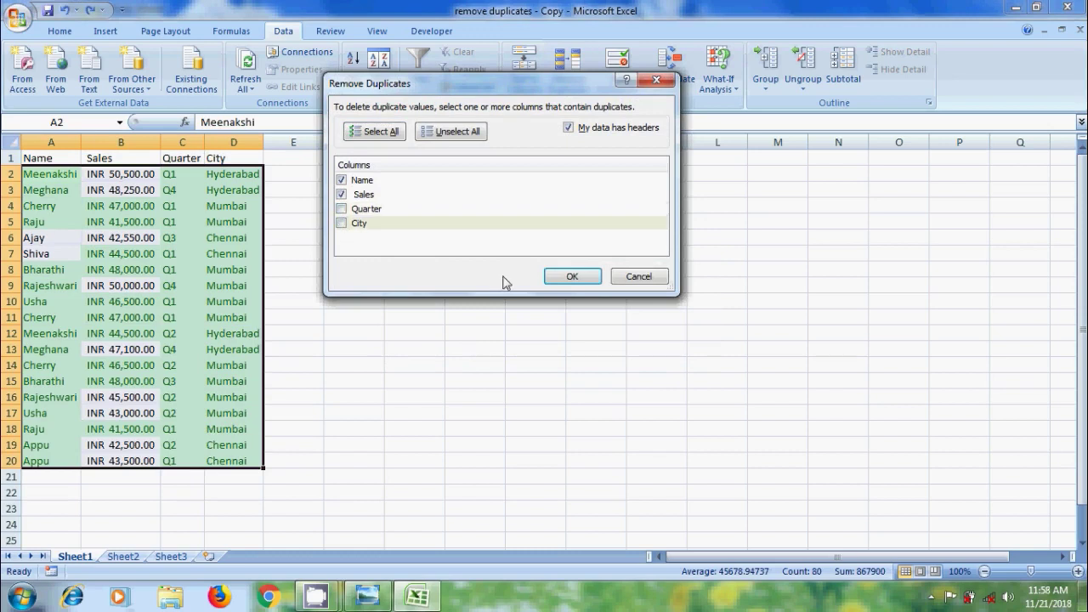
{"action": "left_click", "coordinate": [590, 279]}
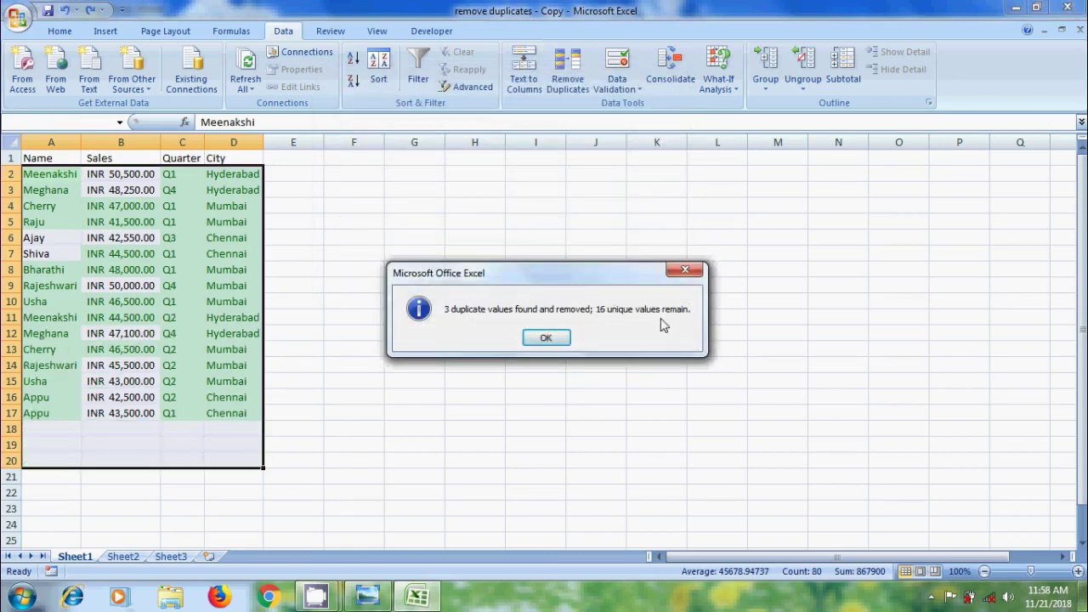
{"action": "left_click", "coordinate": [549, 339]}
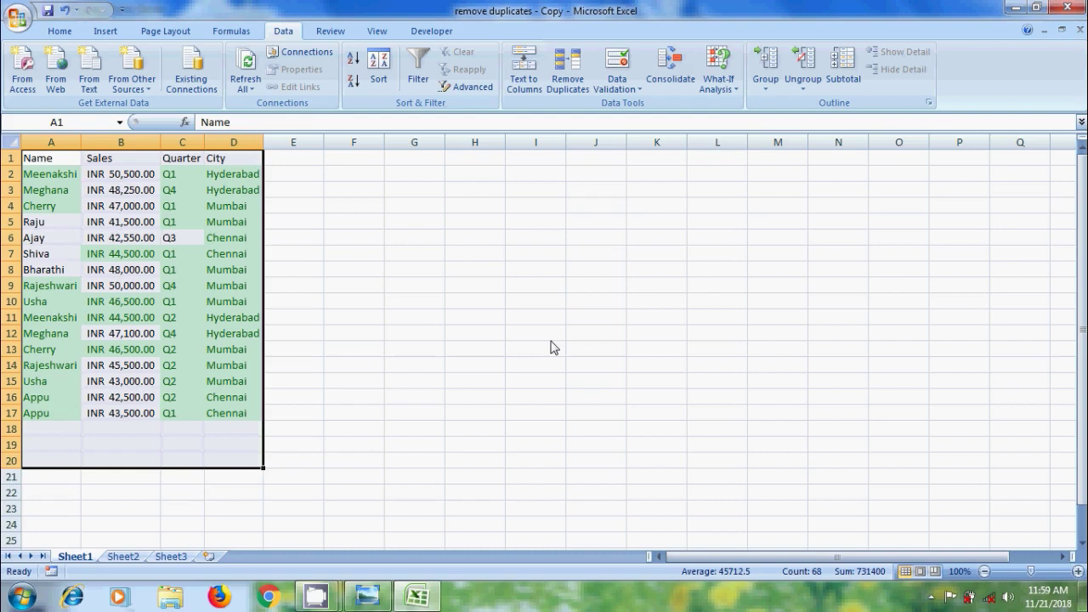
Undo, remove duplicates on Name, Sales and City, then undo and return to the title slide
{"action": "left_click", "coordinate": [64, 10]}
{"action": "left_click", "coordinate": [578, 92]}
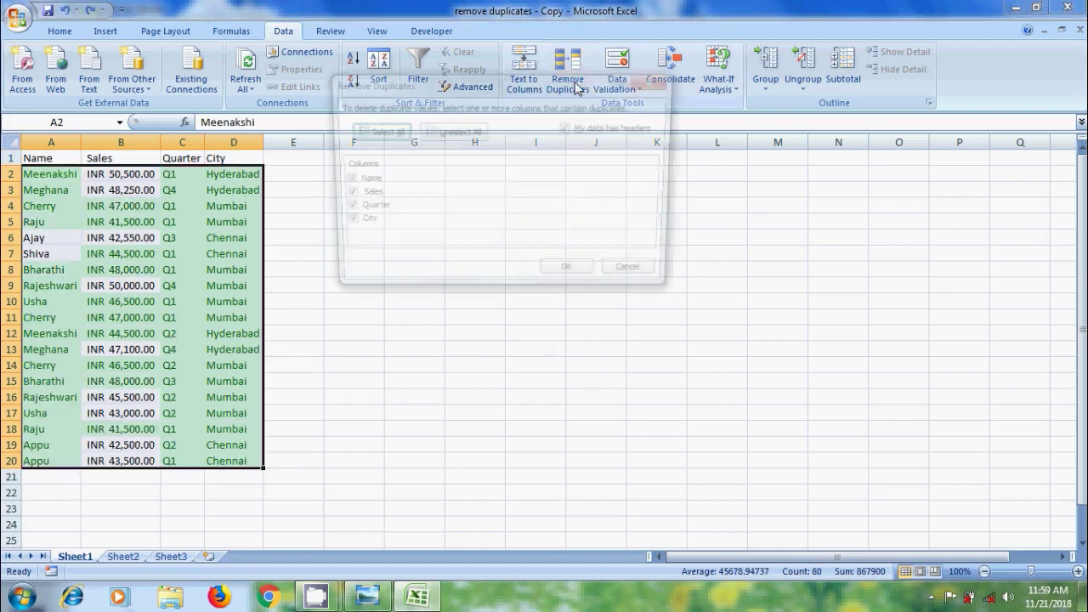
{"action": "left_click", "coordinate": [341, 208]}
{"action": "left_click", "coordinate": [566, 281]}
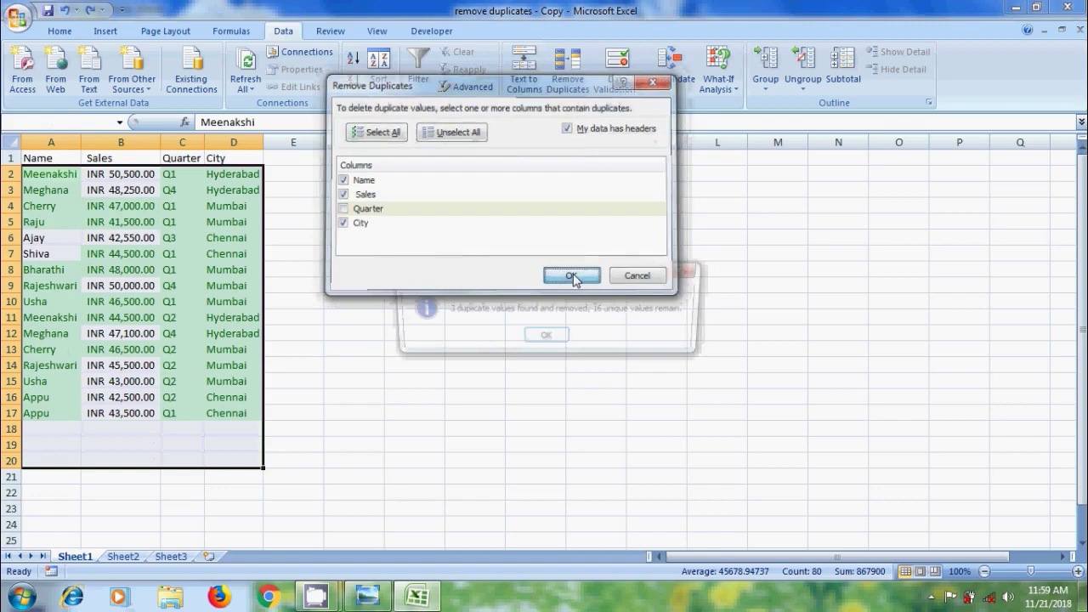
{"action": "left_click", "coordinate": [559, 338]}
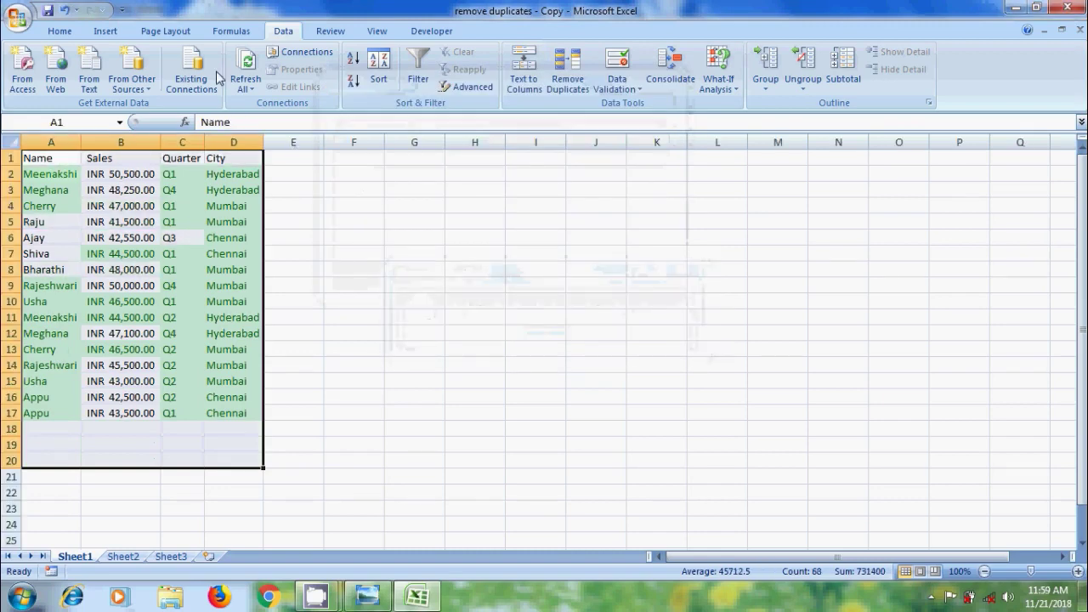
{"action": "left_click", "coordinate": [64, 10]}
{"action": "left_click", "coordinate": [380, 600]}
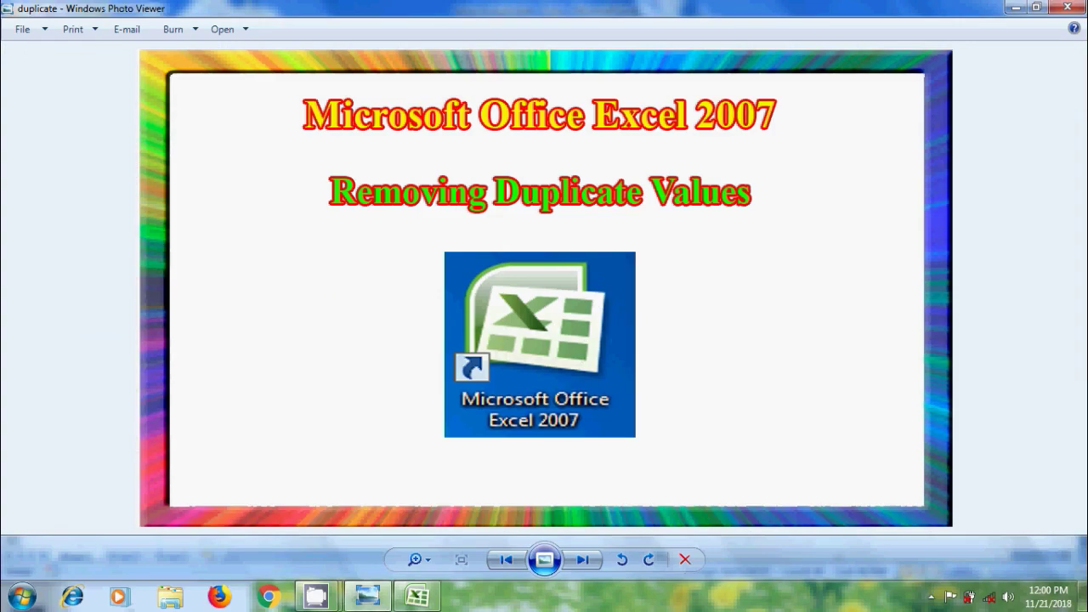
Minimize the Photo Viewer title slide window to reveal the desktop
{"action": "left_click", "coordinate": [1016, 8]}
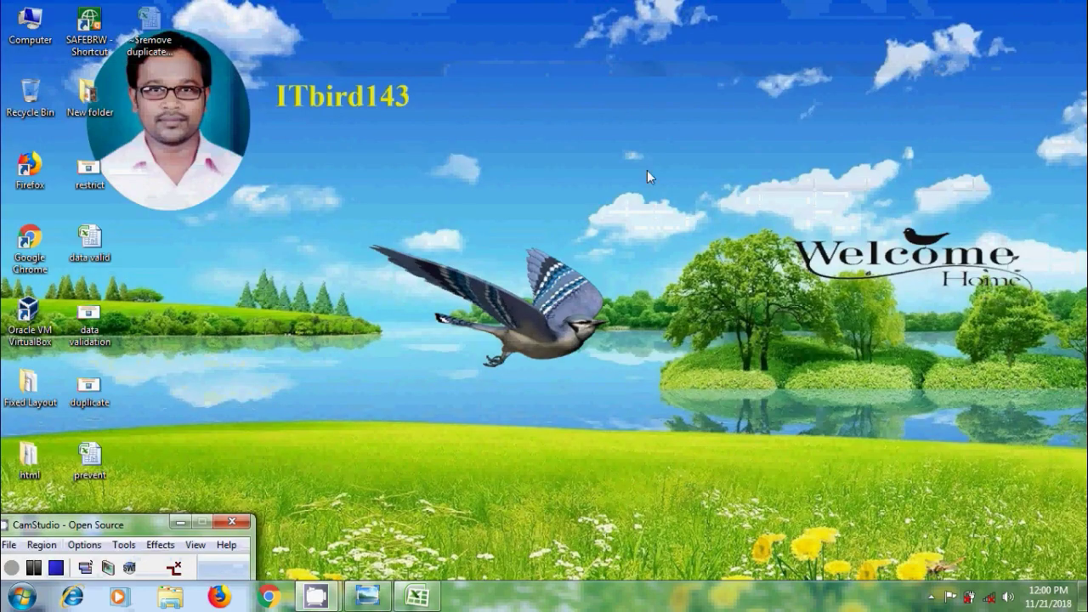